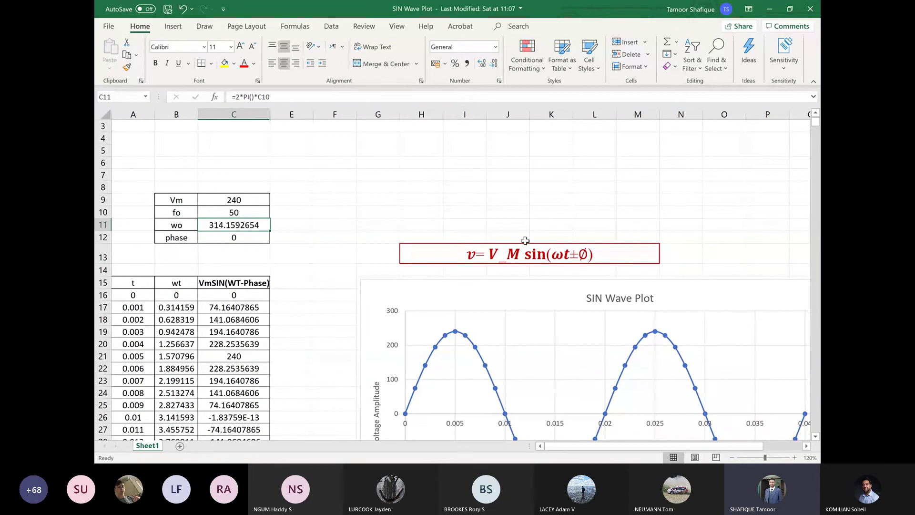
# Step: Move the SIN Wave Plot chart closer to the data table so that its left edge lies in column E
pyautogui.click(252, 199)
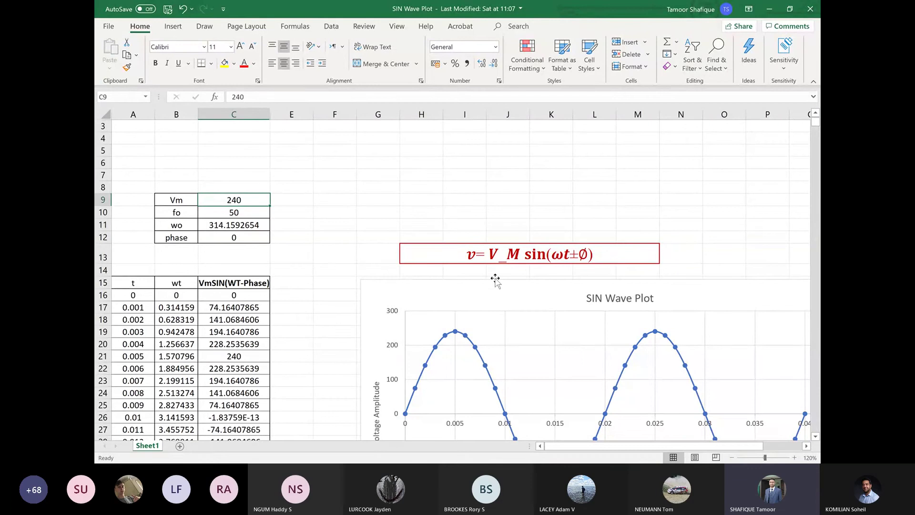
pyautogui.scroll(-2, 729, 215)
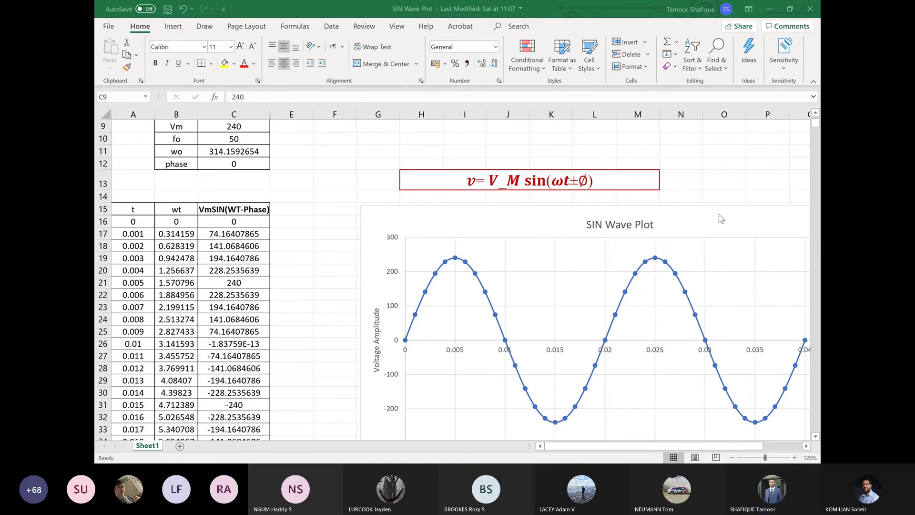
pyautogui.moveTo(667, 219); pyautogui.dragTo(609, 211)
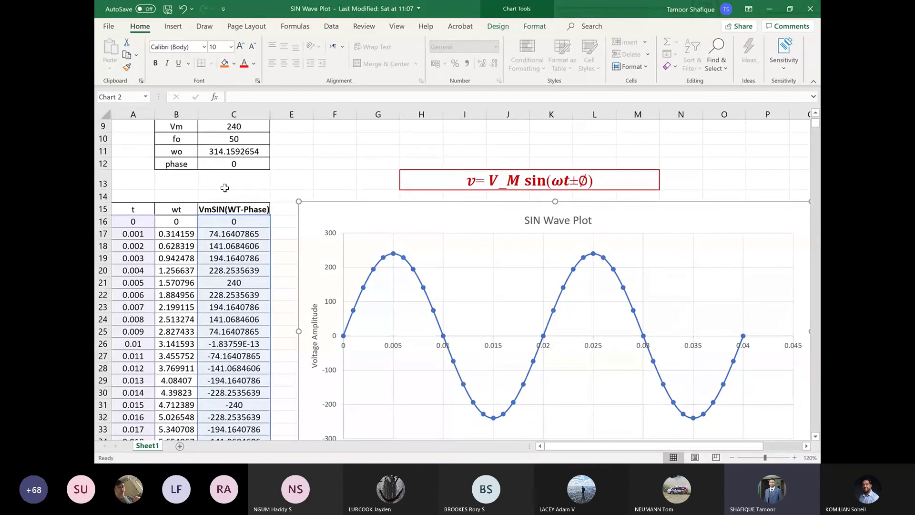
# Step: Check the wo formula in C11 and set the frequency fo in C10 to 100
pyautogui.click(229, 142)
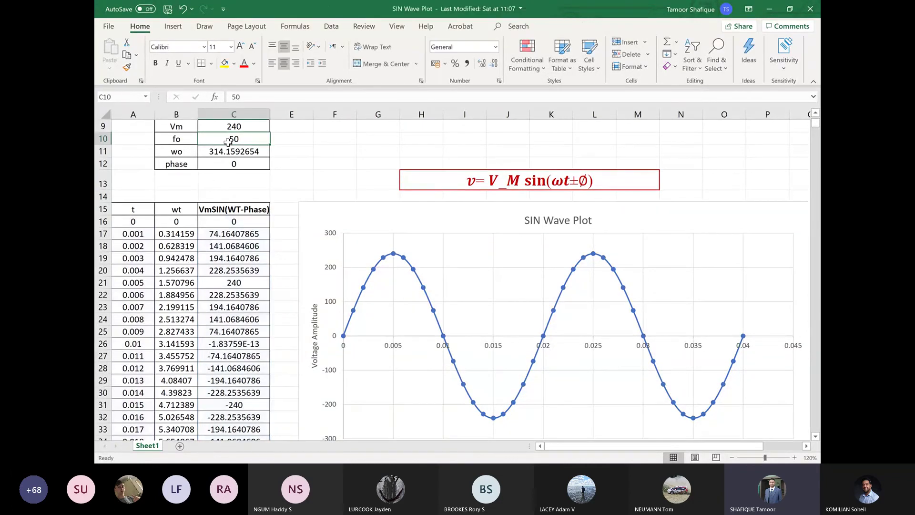
pyautogui.click(227, 150)
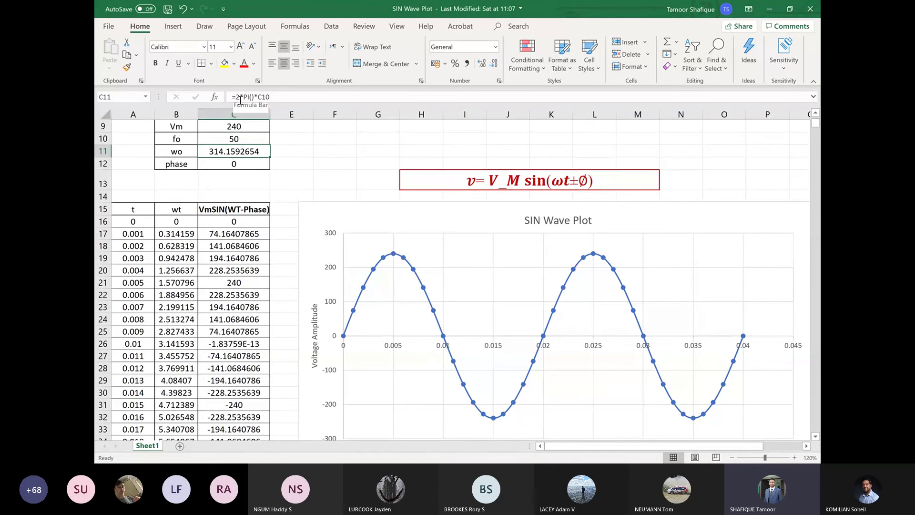
pyautogui.click(238, 137)
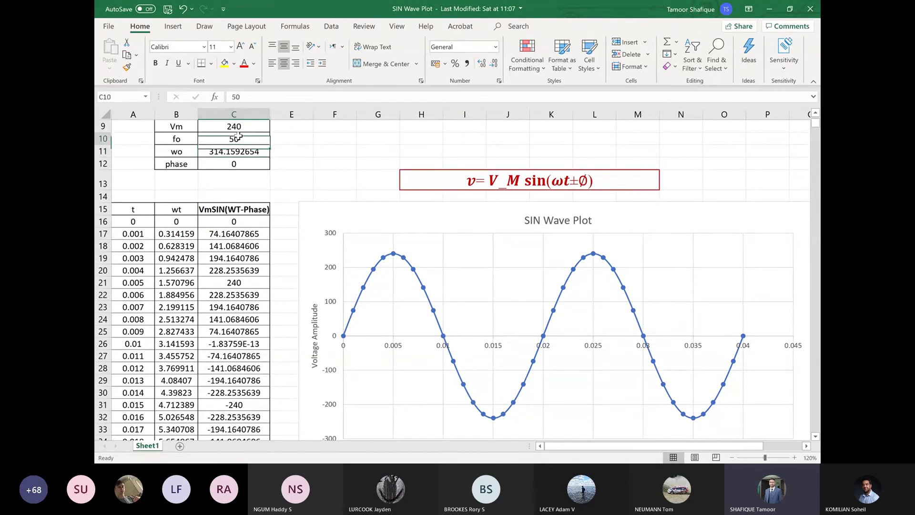
pyautogui.click(244, 98)
pyautogui.press('BackSpace')
pyautogui.write('100')
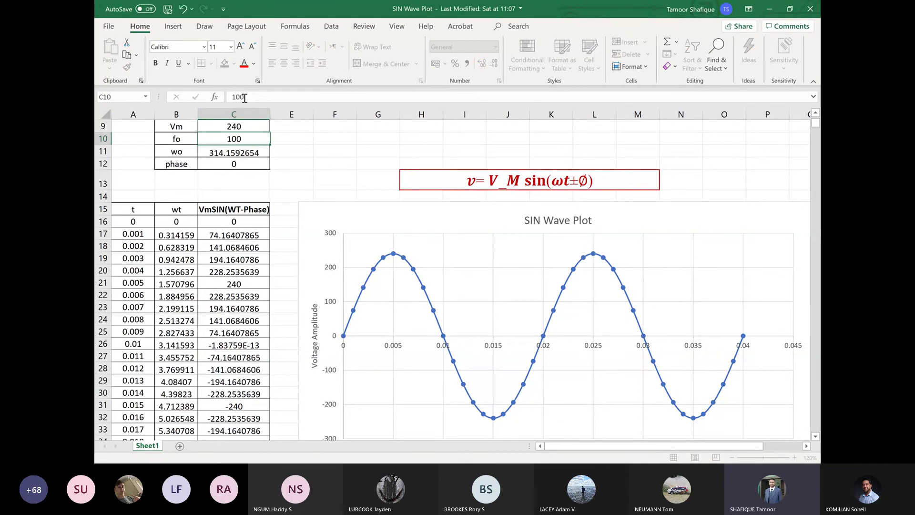
pyautogui.press('Return')
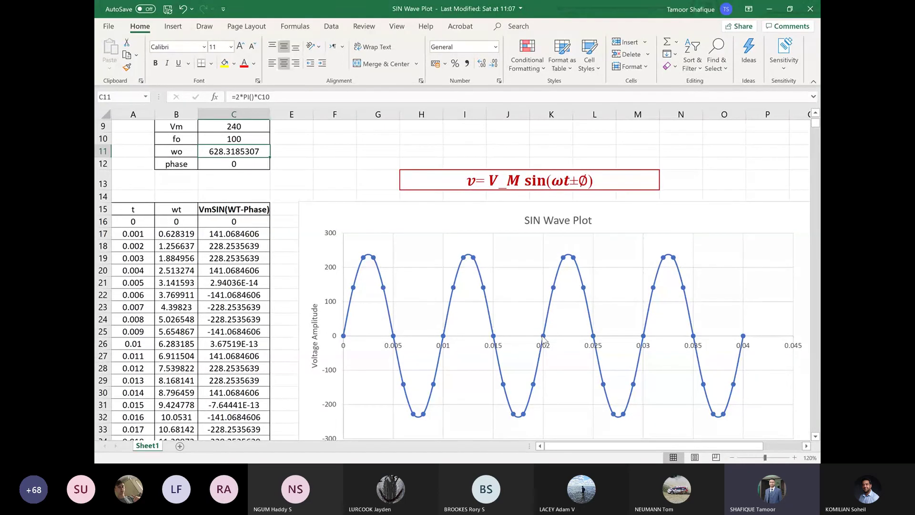
# Step: Try two more values for the frequency fo in C10: 150, followed by 25
pyautogui.click(265, 138)
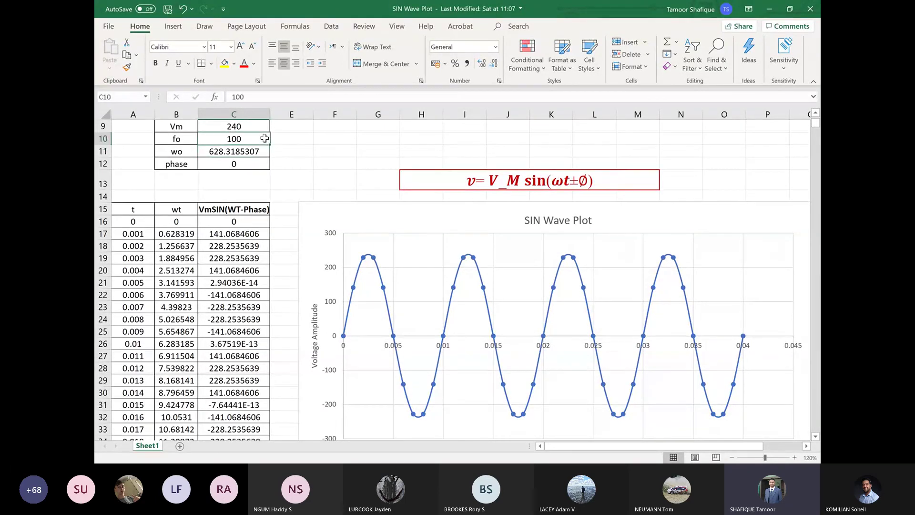
pyautogui.write('150')
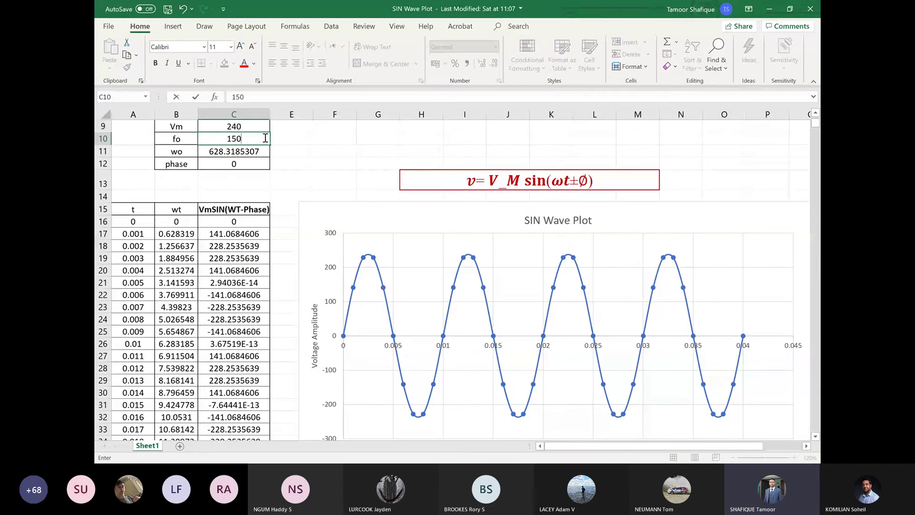
pyautogui.press('Return')
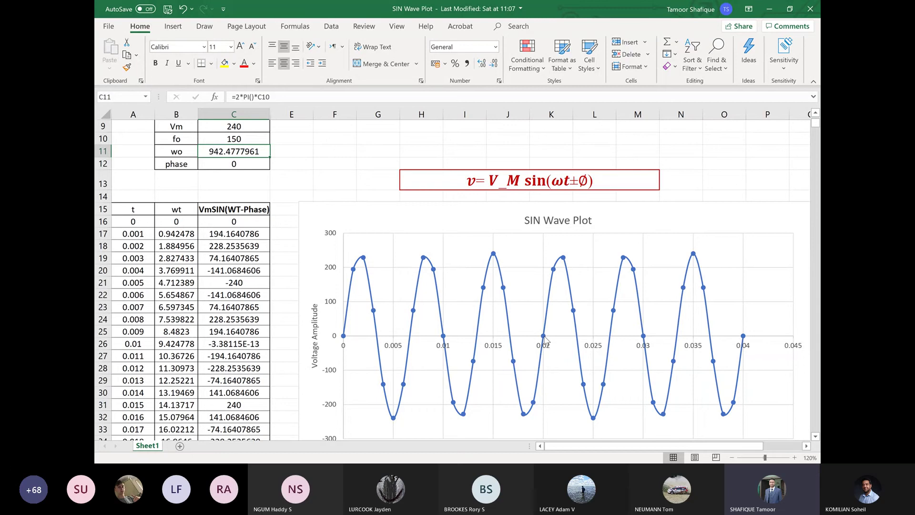
pyautogui.click(253, 139)
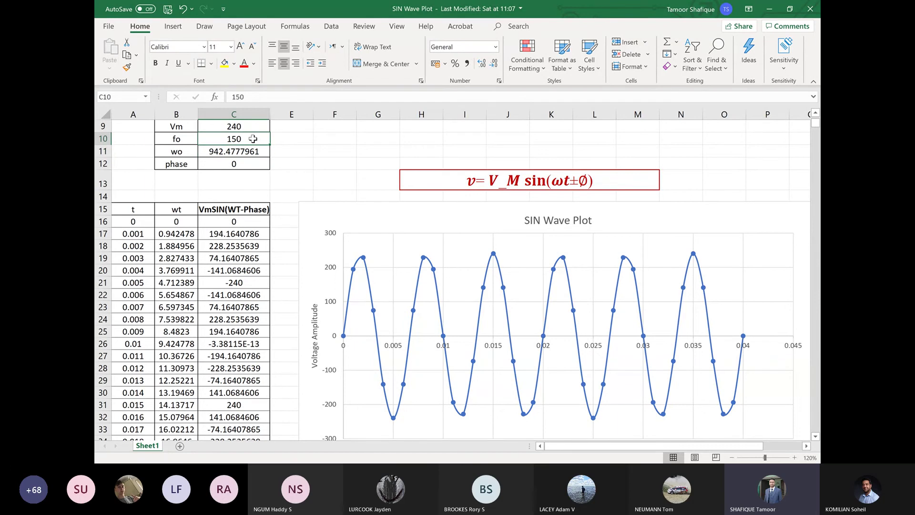
pyautogui.write('25')
pyautogui.press('Return')
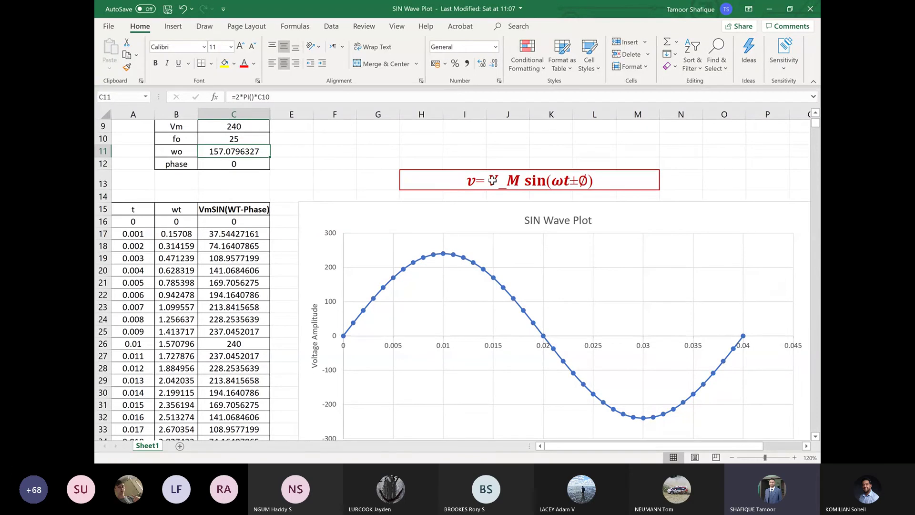
# Step: Set the frequency fo in C10 to 50
pyautogui.click(245, 140)
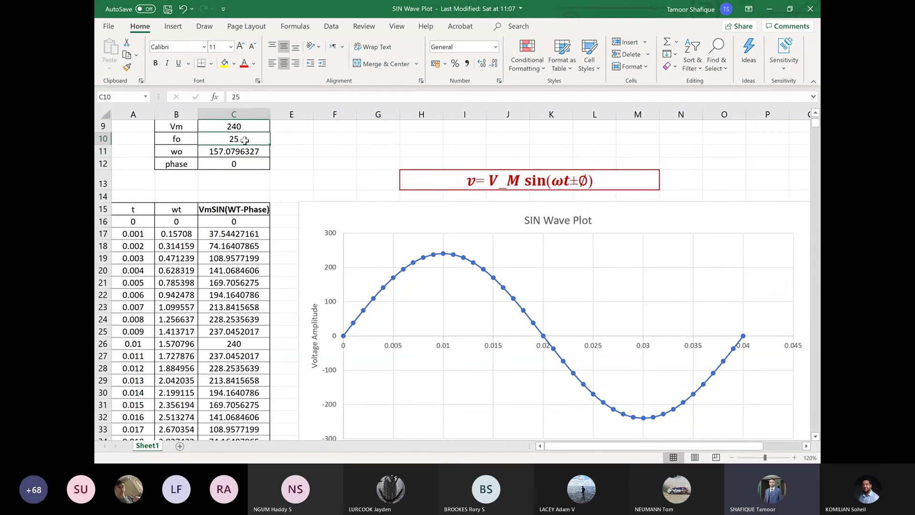
pyautogui.write('50')
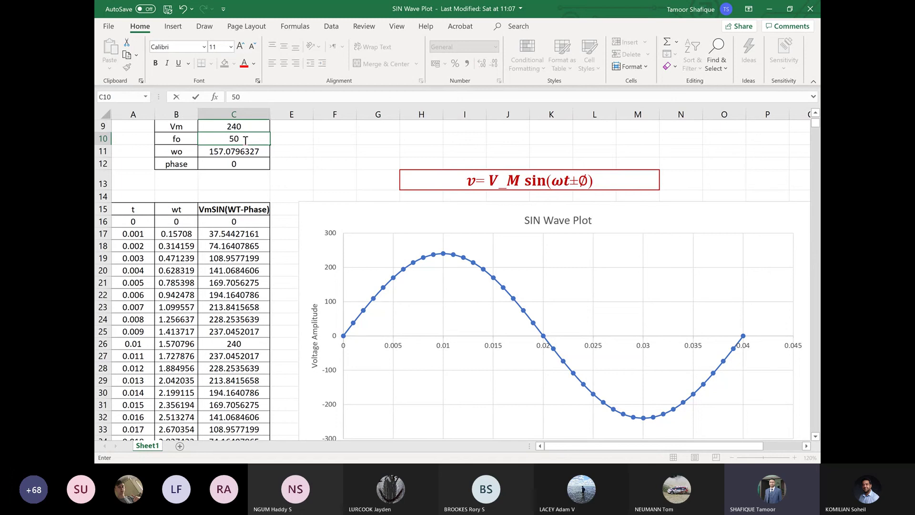
pyautogui.press('Return')
# Step: Try two different amplitudes for Vm in C9: 500, followed by 120
pyautogui.click(232, 127)
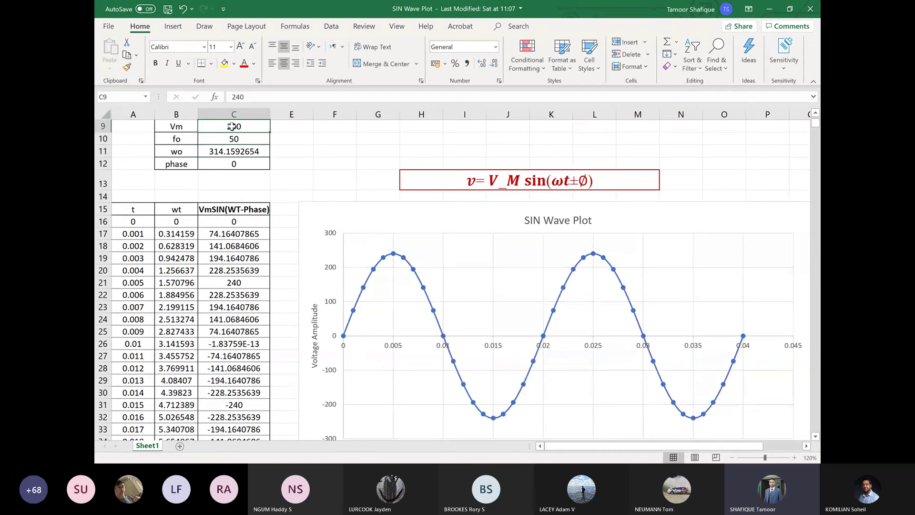
pyautogui.write('500')
pyautogui.press('Return')
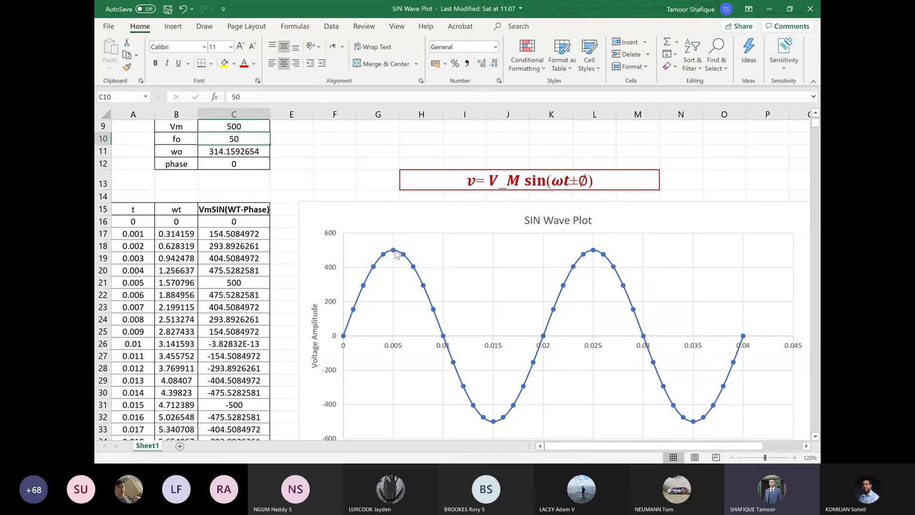
pyautogui.click(250, 124)
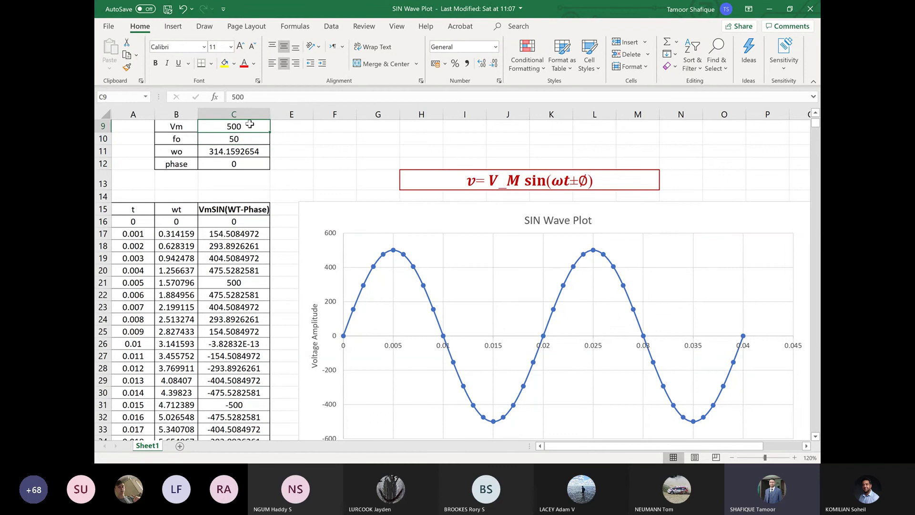
pyautogui.write('120')
pyautogui.press('Return')
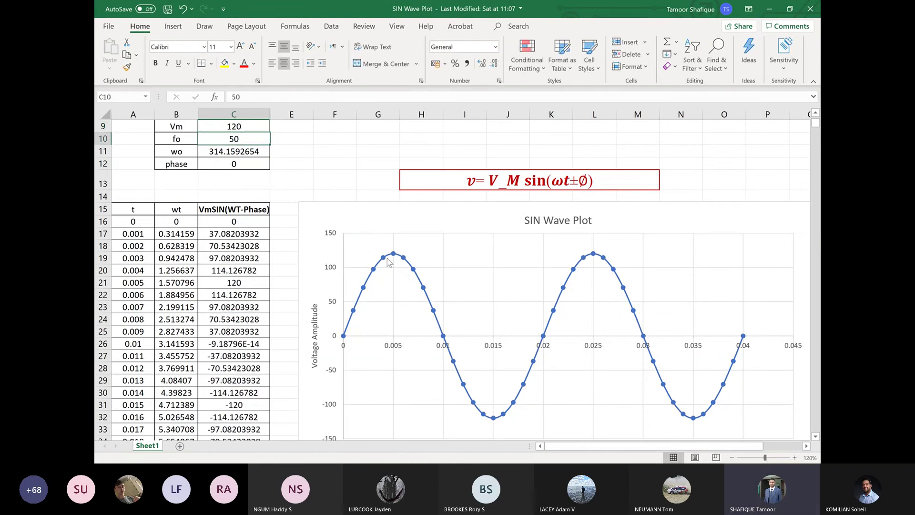
# Step: Set the amplitude Vm in C9 to 240
pyautogui.click(247, 123)
pyautogui.write('240')
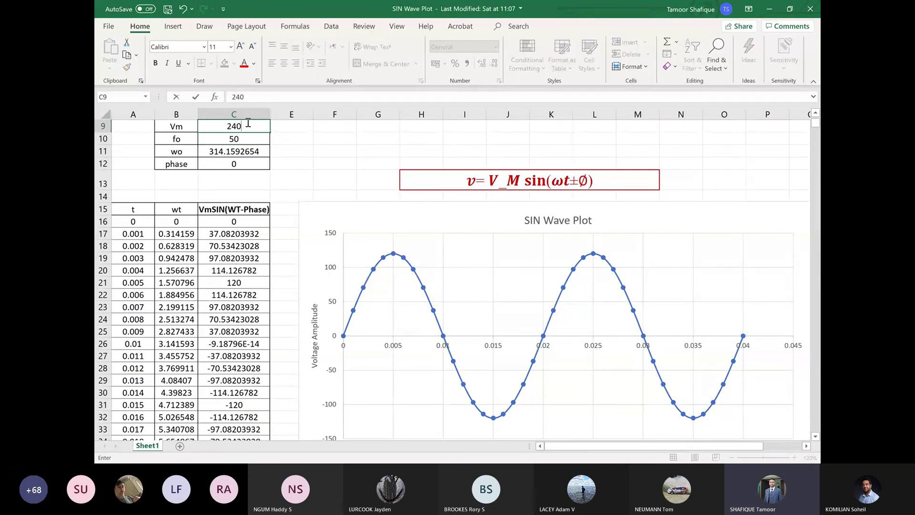
pyautogui.press('Return')
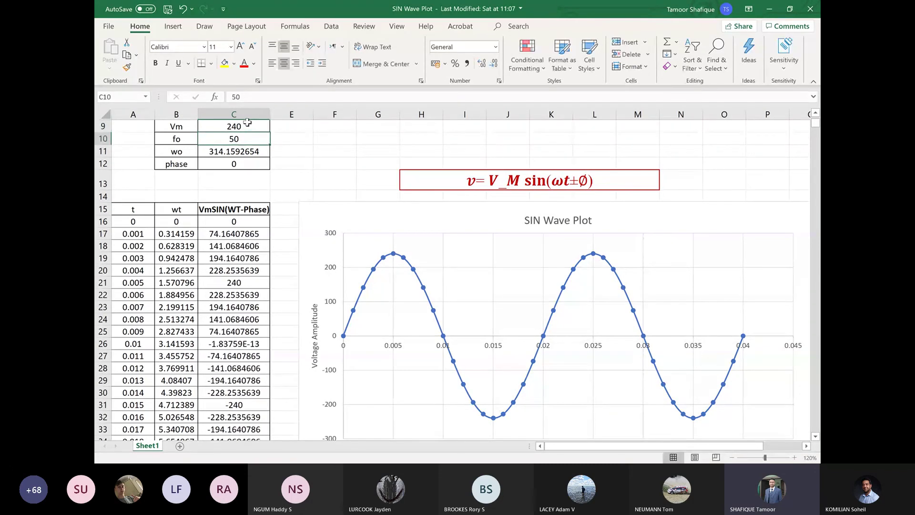
# Step: Try two phase values in C12: 90, followed by -90
pyautogui.click(234, 161)
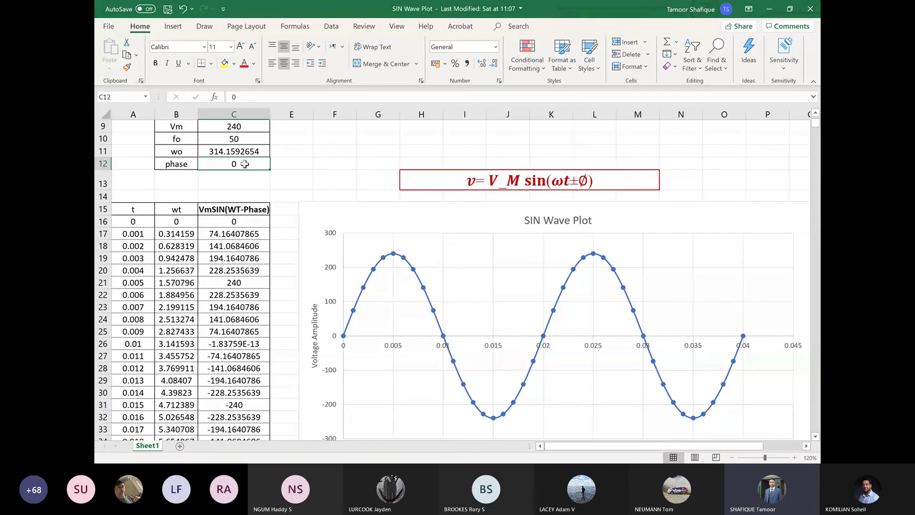
pyautogui.write('90')
pyautogui.press('Return')
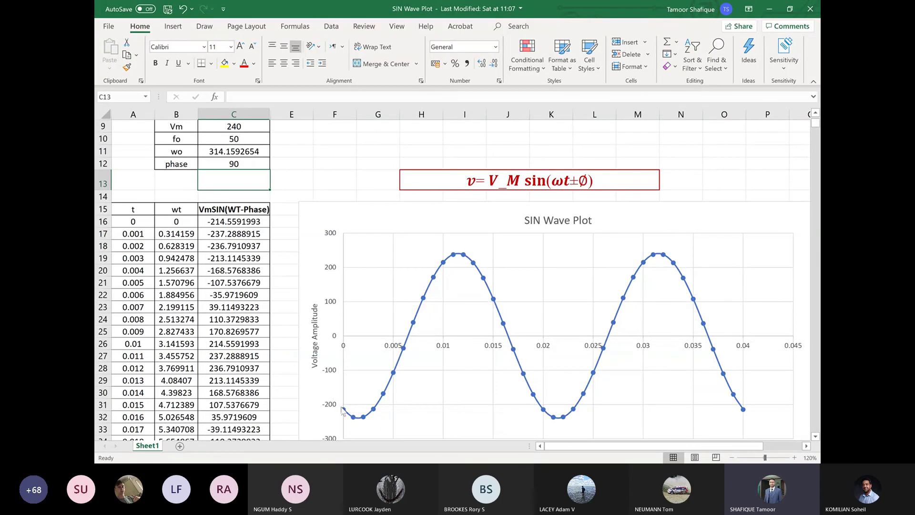
pyautogui.click(243, 164)
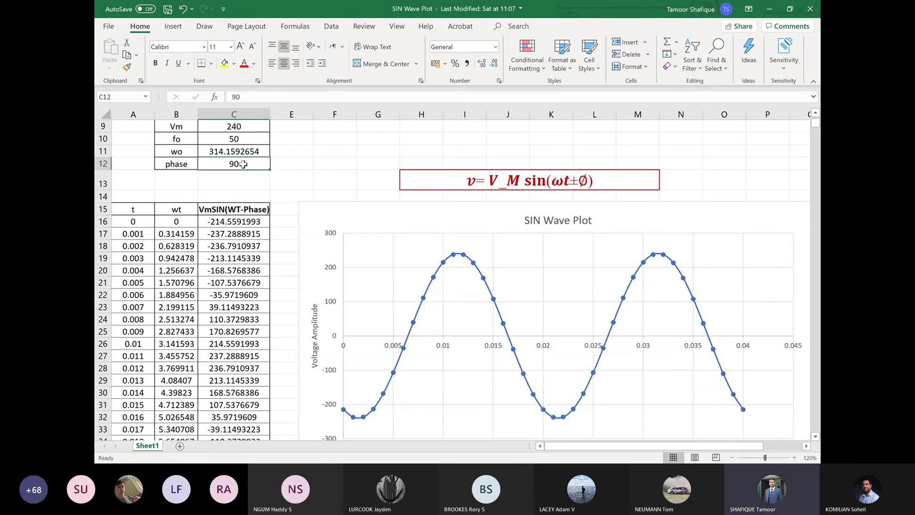
pyautogui.write('-90')
pyautogui.press('Return')
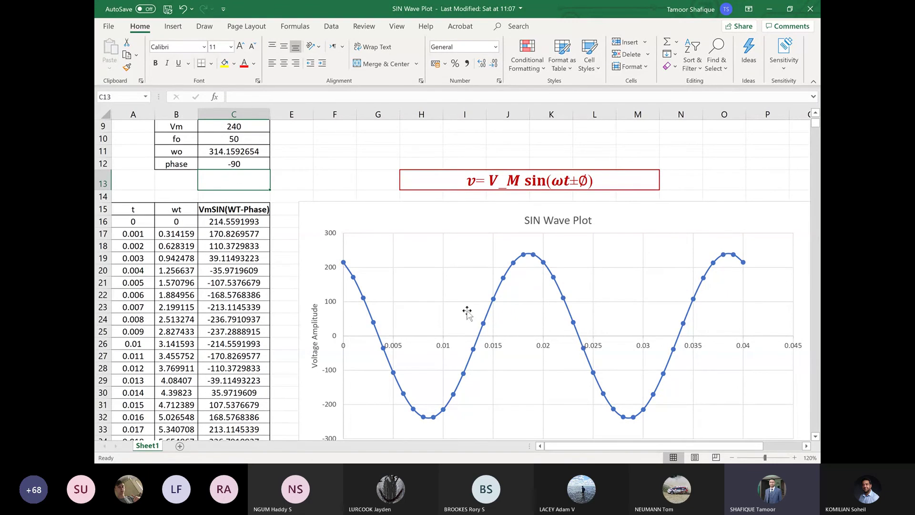
# Step: Set the phase in C12 to +90
pyautogui.click(247, 163)
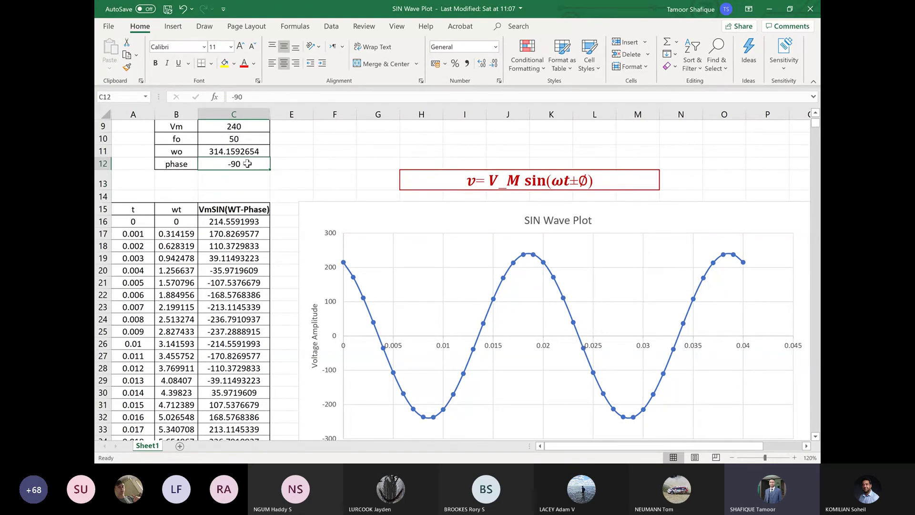
pyautogui.write('90')
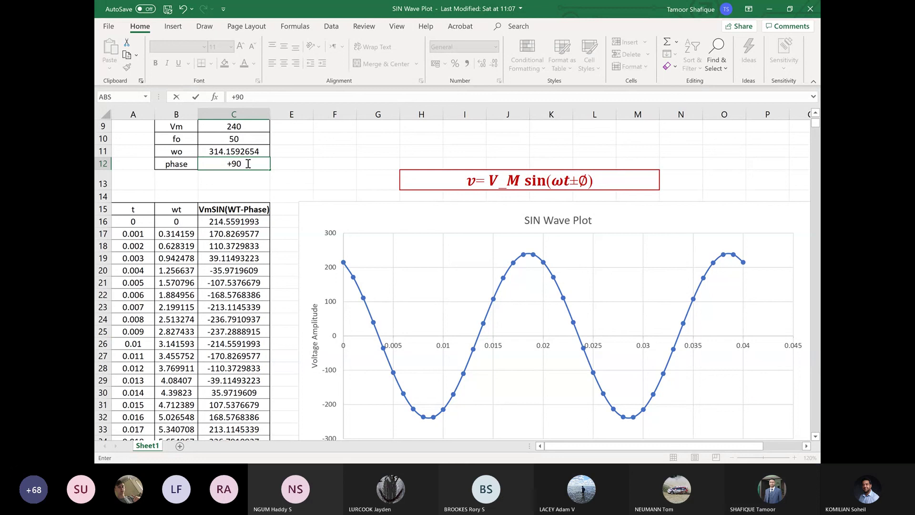
pyautogui.press('Return')
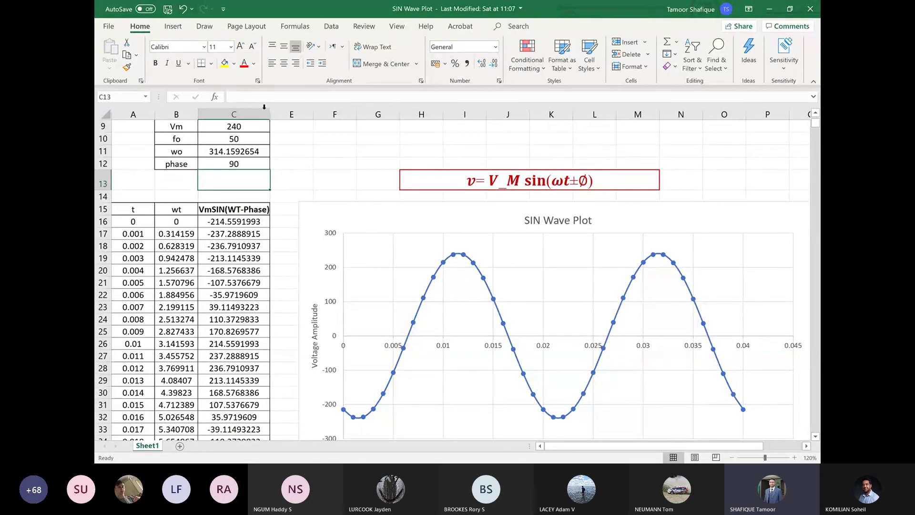
# Step: Try to unhide column D between columns C and E with the Unhide command
pyautogui.click(282, 113)
pyautogui.moveTo(282, 113); pyautogui.dragTo(291, 114)
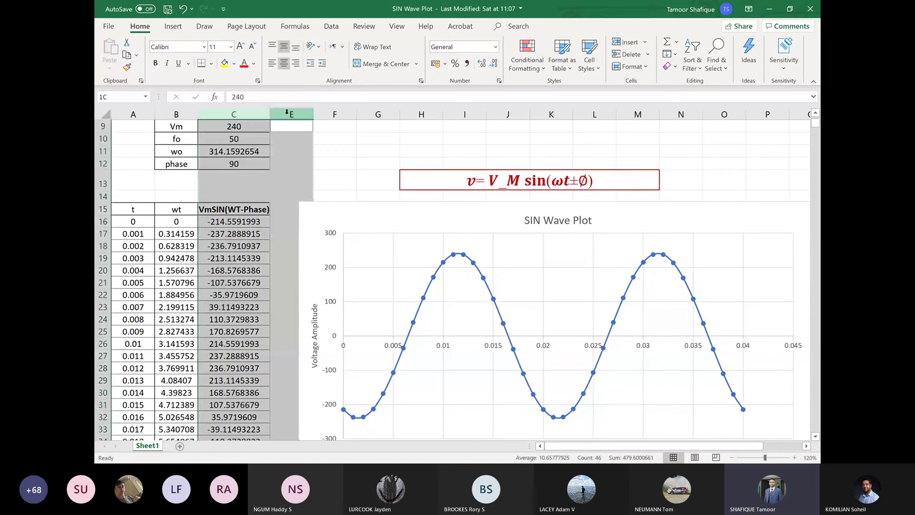
pyautogui.rightClick(290, 116)
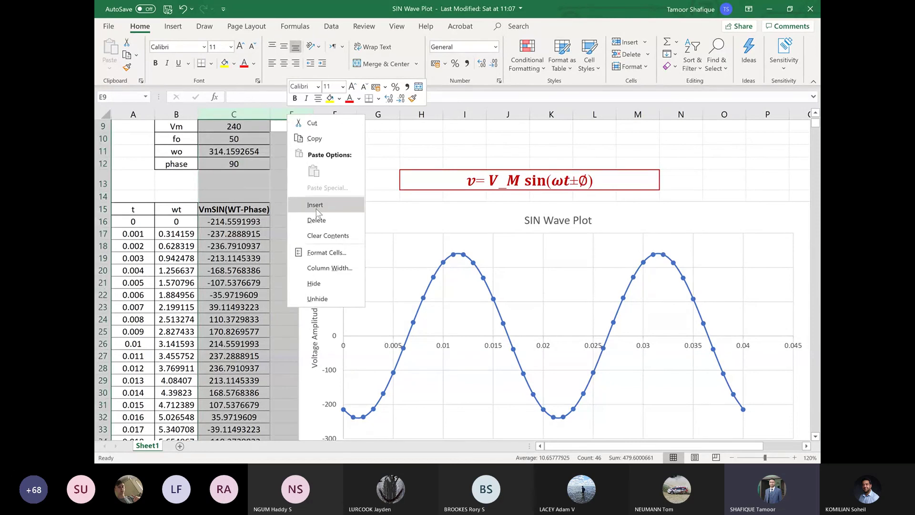
pyautogui.click(277, 110)
pyautogui.rightClick(279, 113)
pyautogui.click(302, 298)
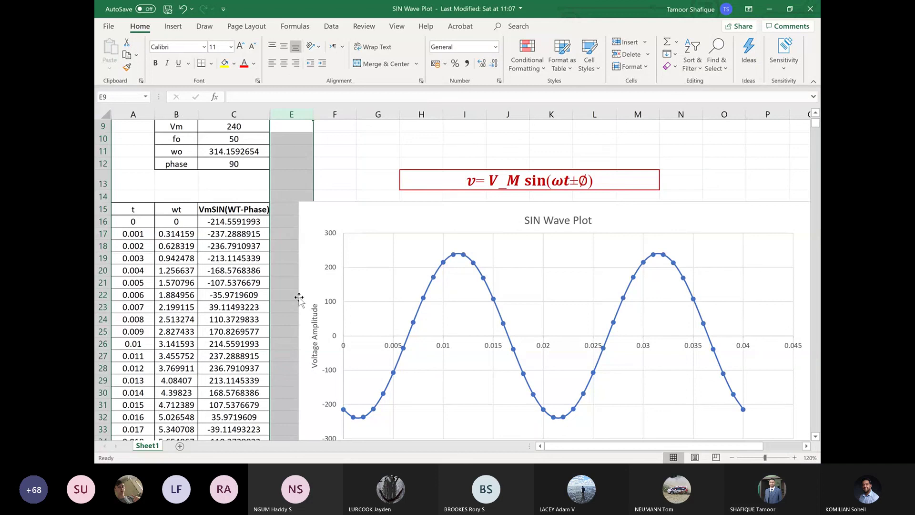
pyautogui.keyDown('ctrl'); pyautogui.click(257, 110); pyautogui.keyUp('ctrl')
pyautogui.rightClick(258, 108)
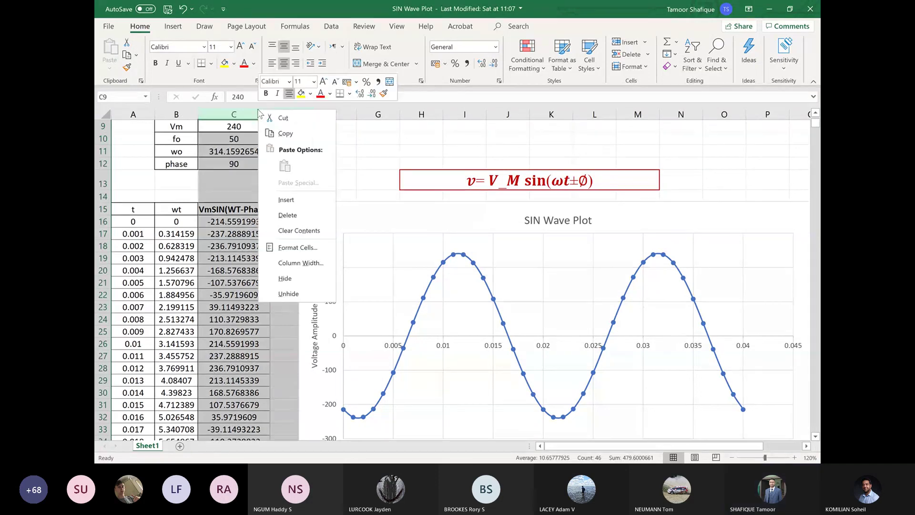
pyautogui.click(274, 293)
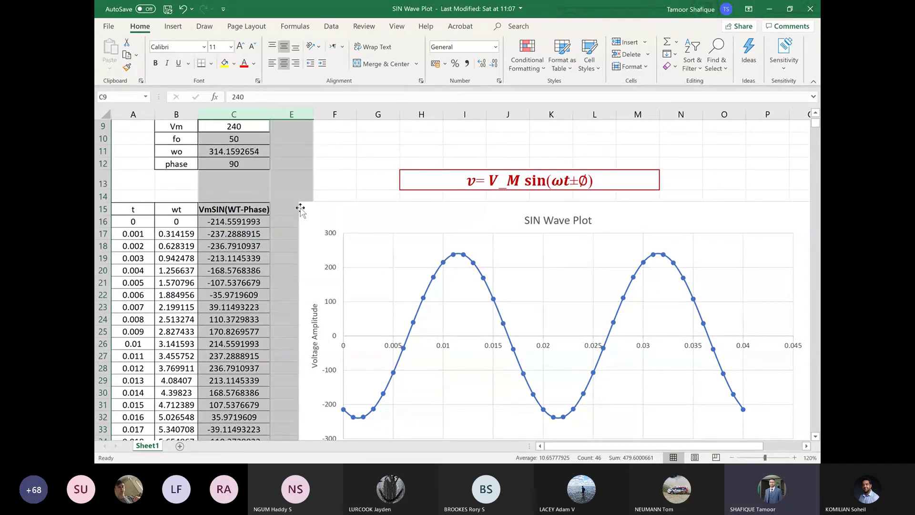
# Step: Reveal hidden column D by widening it enough to show the full VmCOS(WT-Phase) heading and values
pyautogui.moveTo(271, 111); pyautogui.dragTo(352, 112)
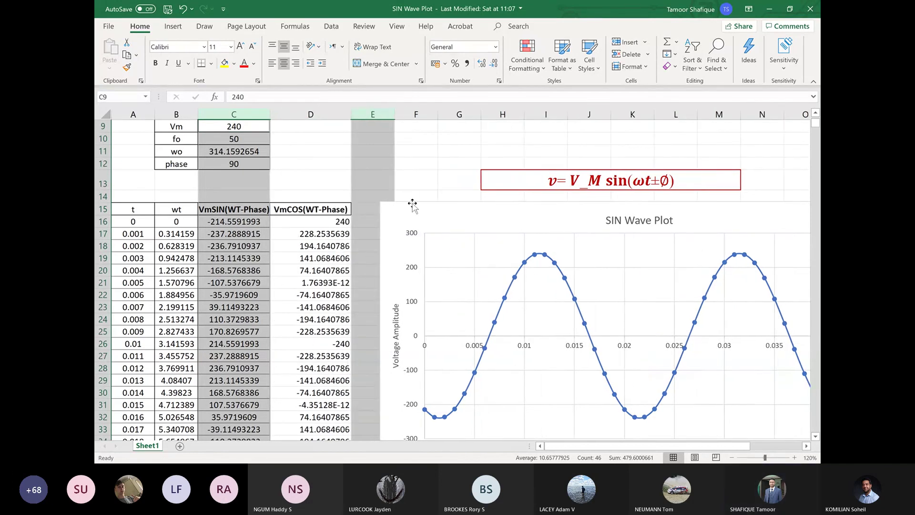
pyautogui.click(322, 166)
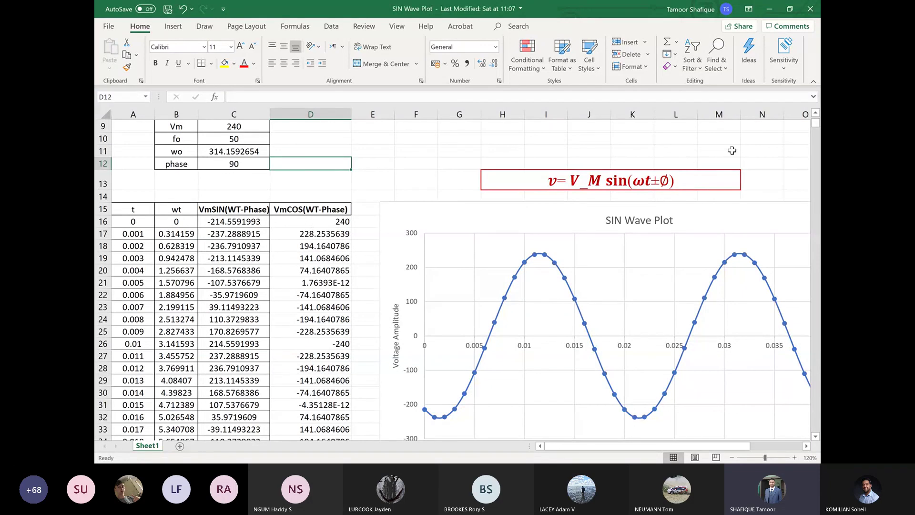
# Step: Move the two-series chart below the sine plot so that it sits beside the data table, starting at row 37
pyautogui.moveTo(815, 436); pyautogui.dragTo(816, 438)
pyautogui.scroll(-3, 798, 392)
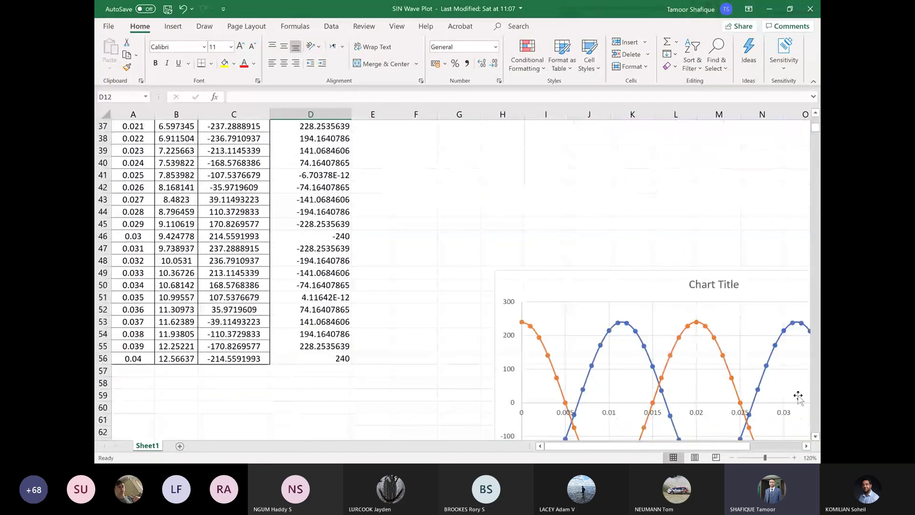
pyautogui.moveTo(632, 285); pyautogui.dragTo(518, 158)
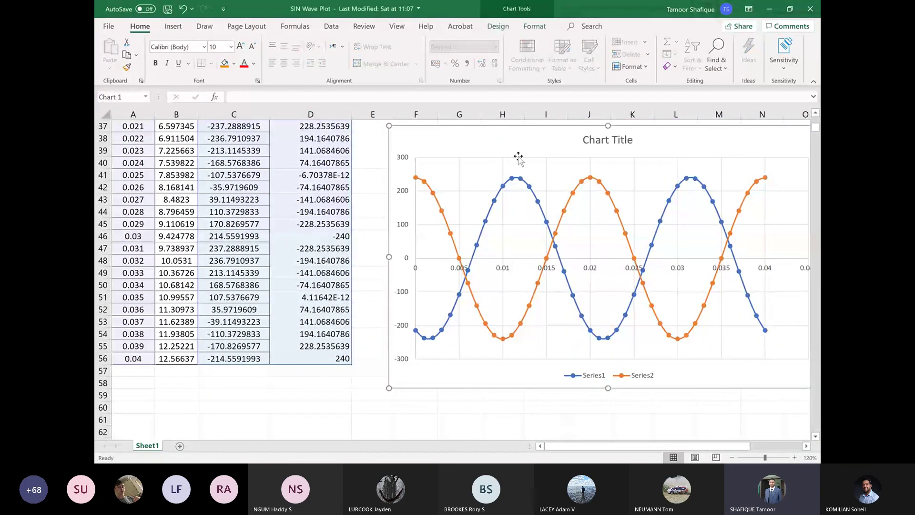